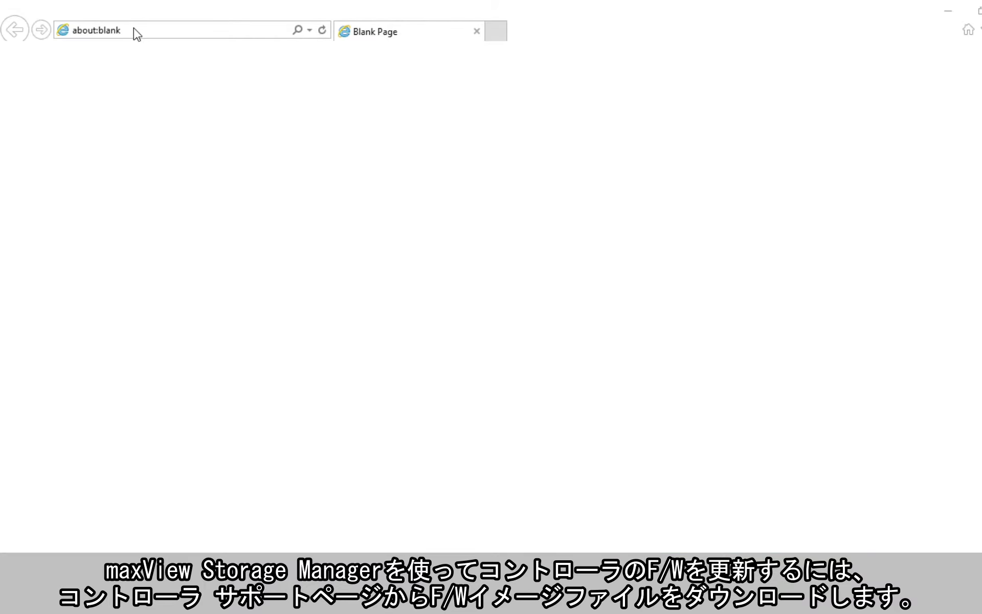
Select the current address in Internet Explorer's address bar to replace it
left_click(133, 28)
Go to microsemi.com, open Adaptec RAID/HBA support, then SmartRAID 3100 support
type("microsemi.com")
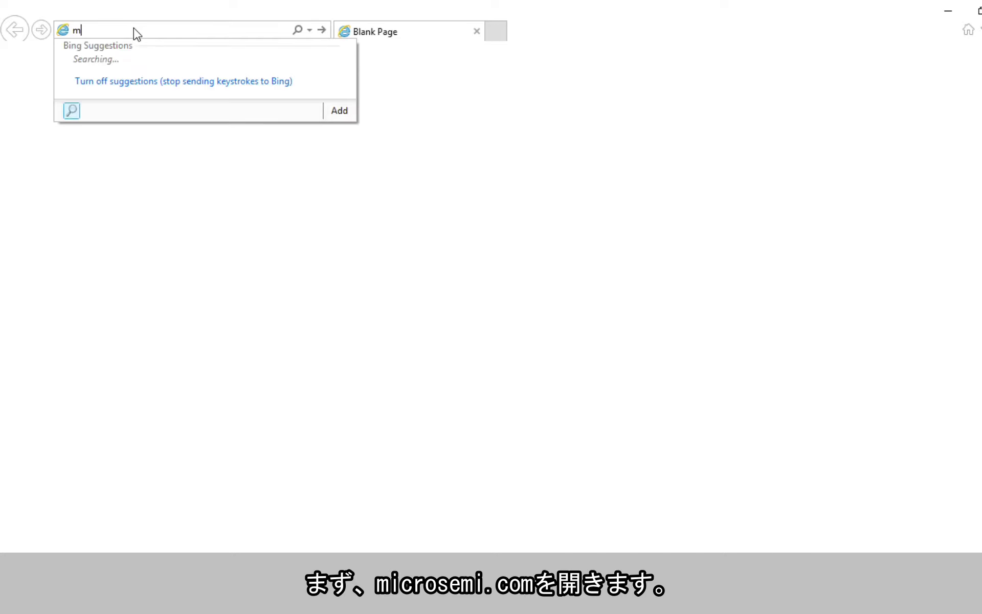
key("Return")
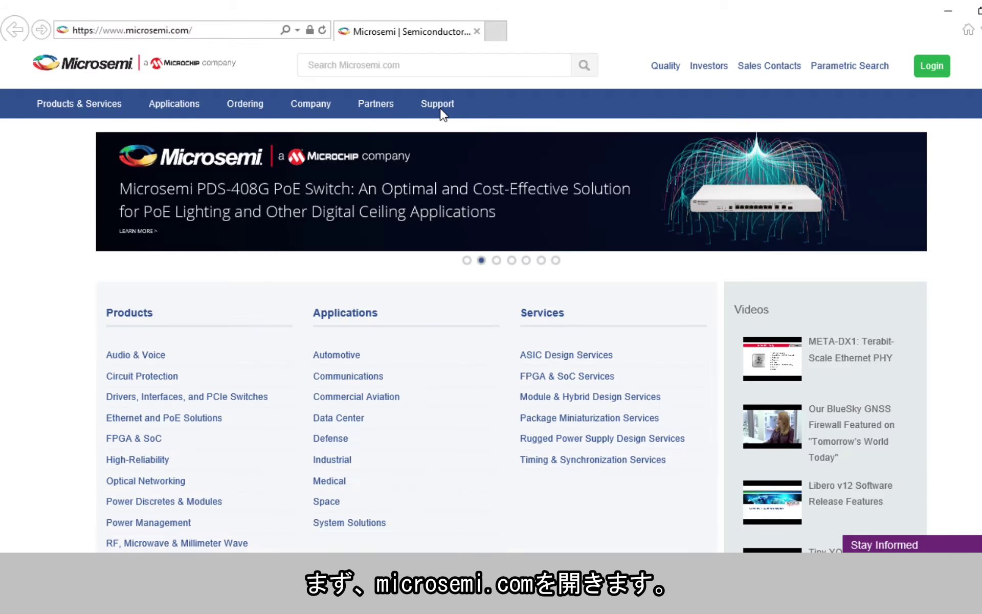
mouse_move(439, 106)
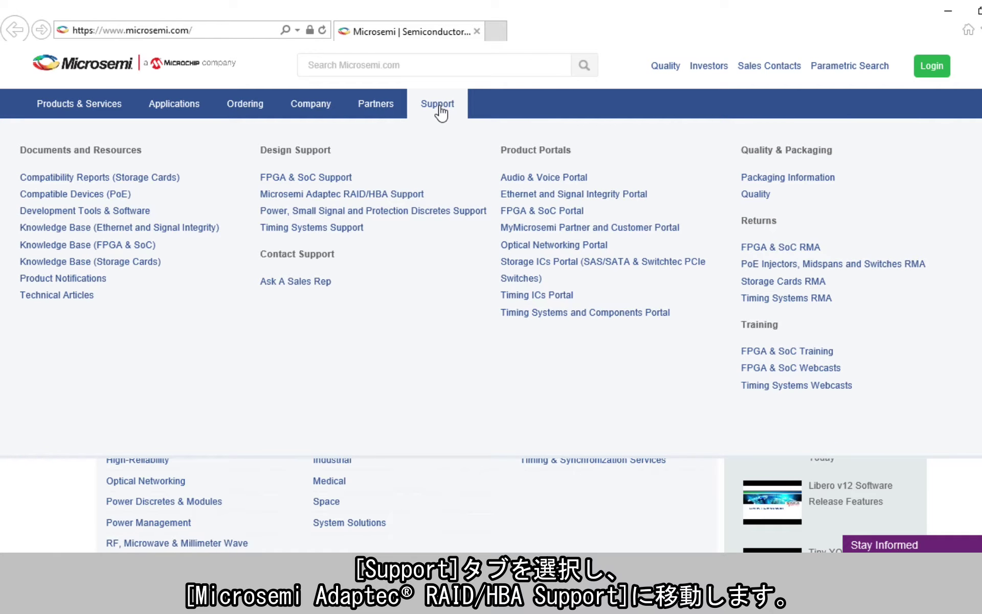
left_click(384, 196)
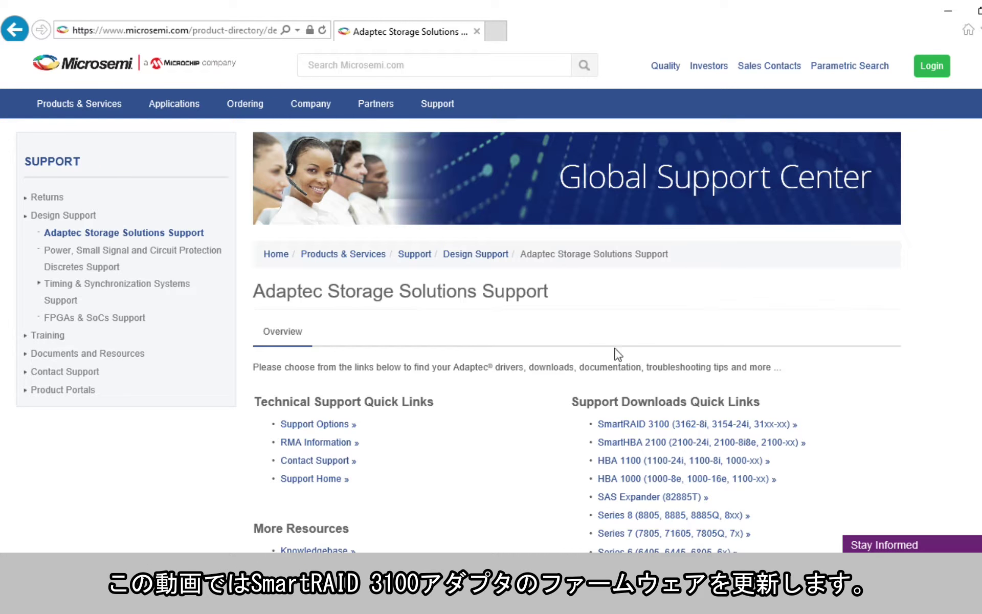
left_click(643, 424)
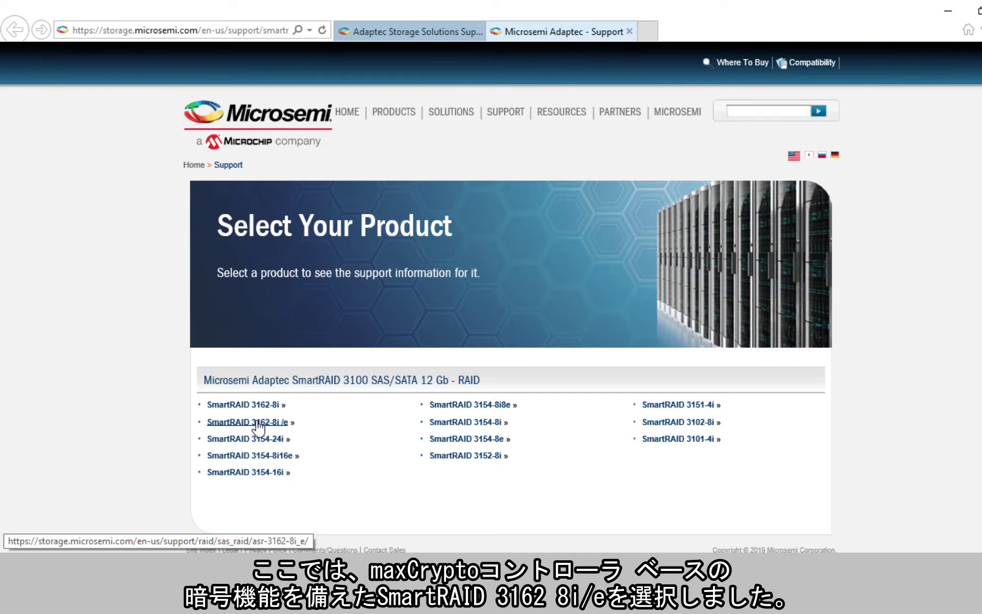
Open the SmartRAID 3162-8i /e downloads and the 1.98 b0 firmware file details
left_click(258, 424)
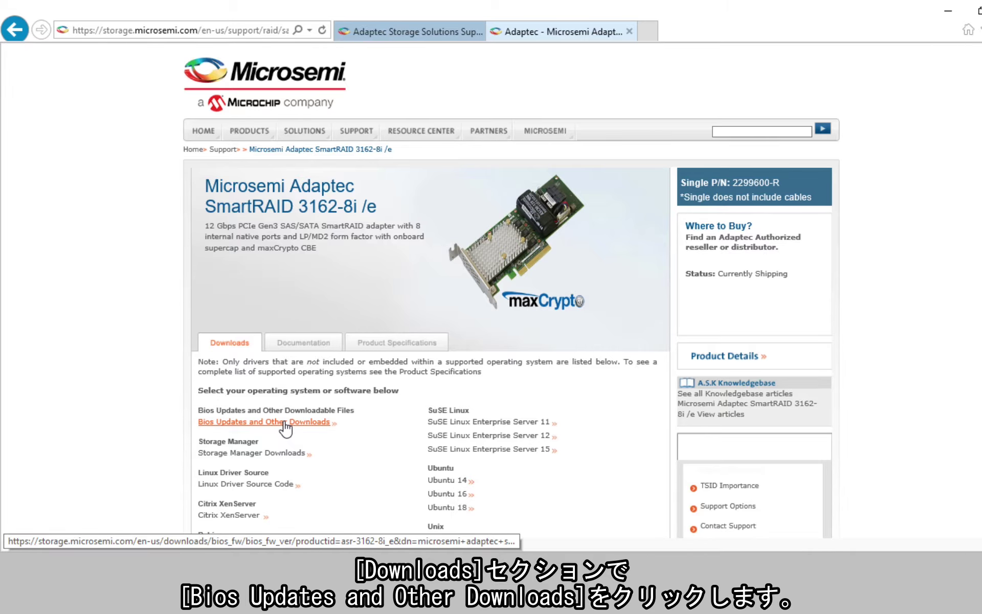
left_click(285, 423)
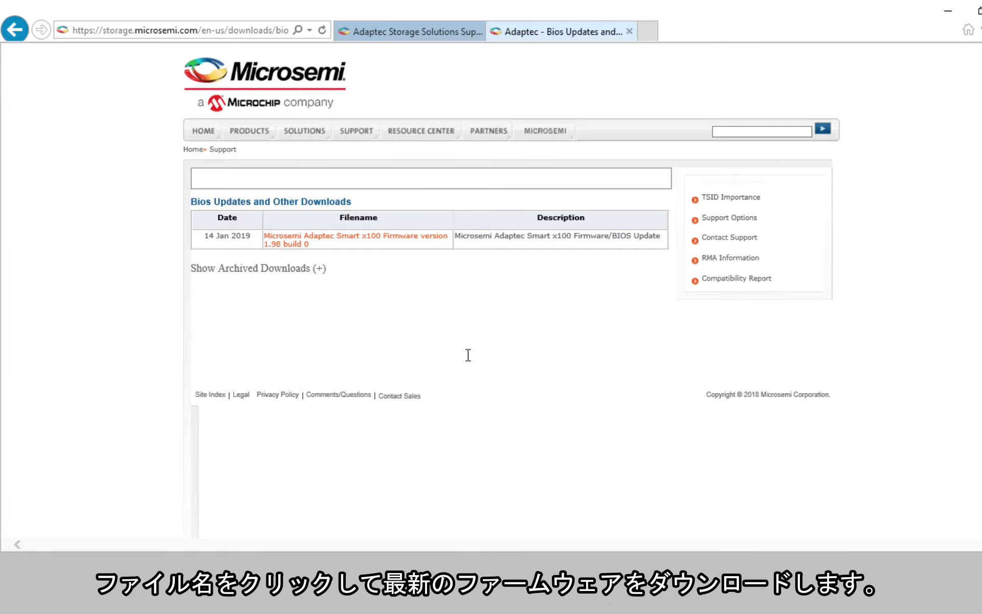
left_click(317, 241)
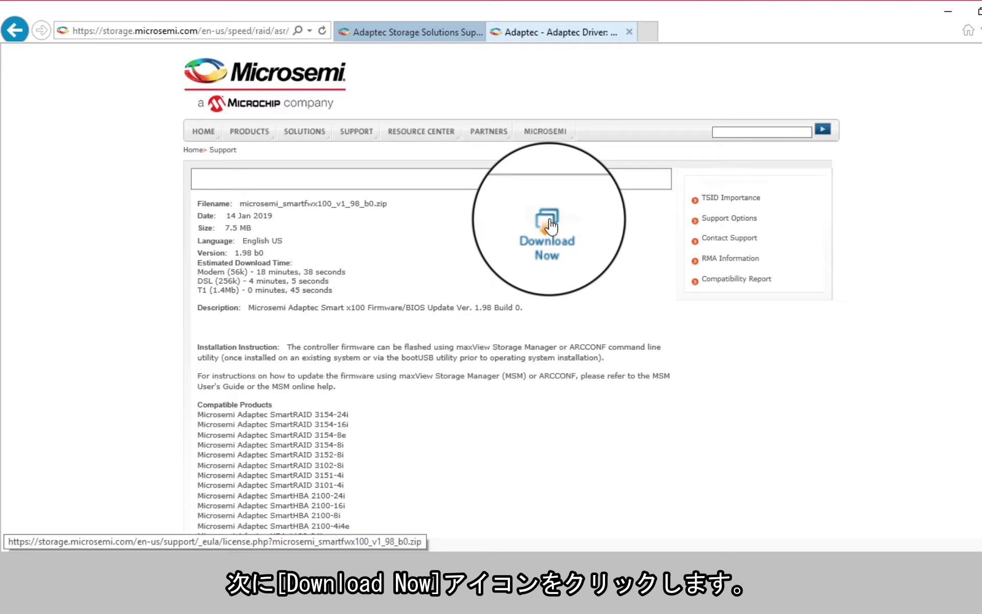
Accept the license and download microsemi_smartfwx100_v1_98_b0.zip from the primary HTTP server
left_click(550, 225)
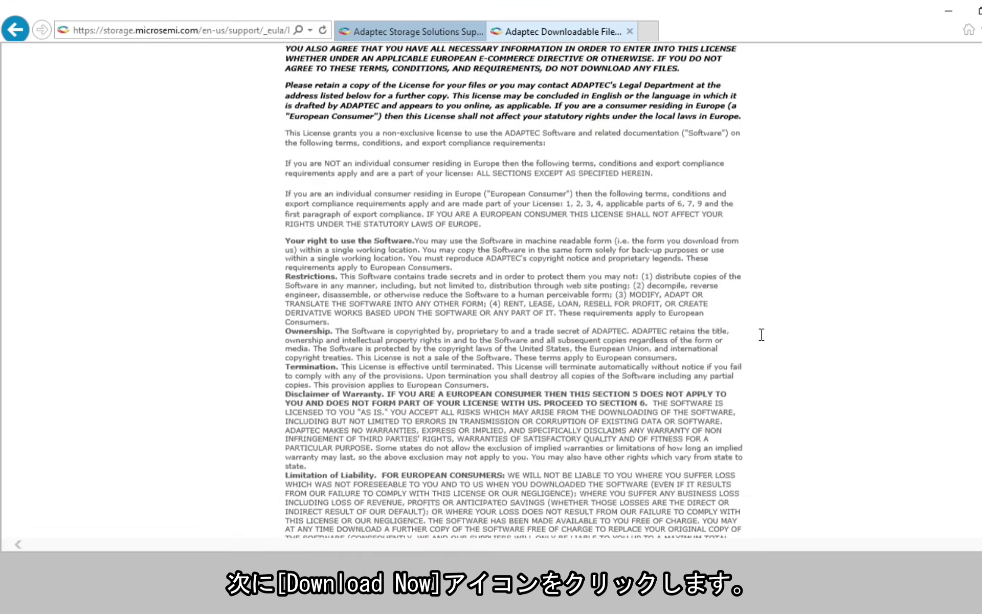
scroll(761, 333, "down", 15)
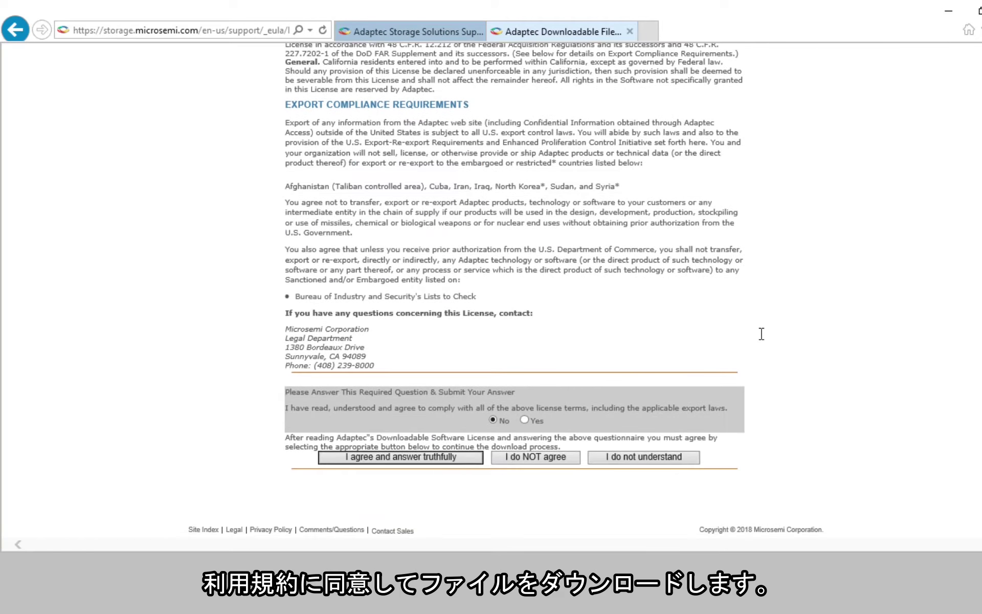
left_click(524, 418)
left_click(426, 459)
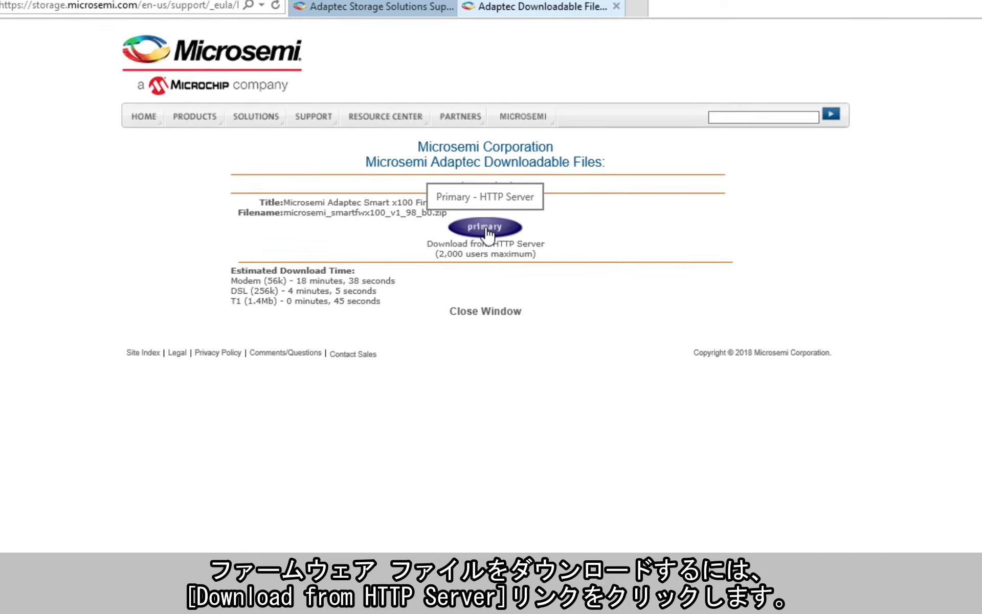
left_click(486, 228)
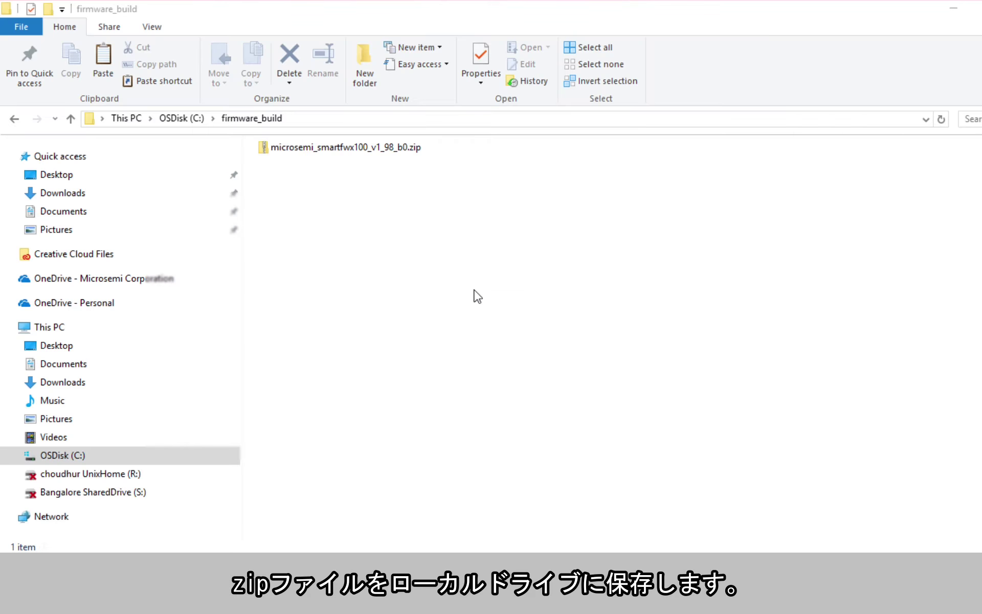
Extract microsemi_smartfwx100_v1_98_b0.zip into its default suggested destination folder
left_click(305, 148)
right_click(302, 147)
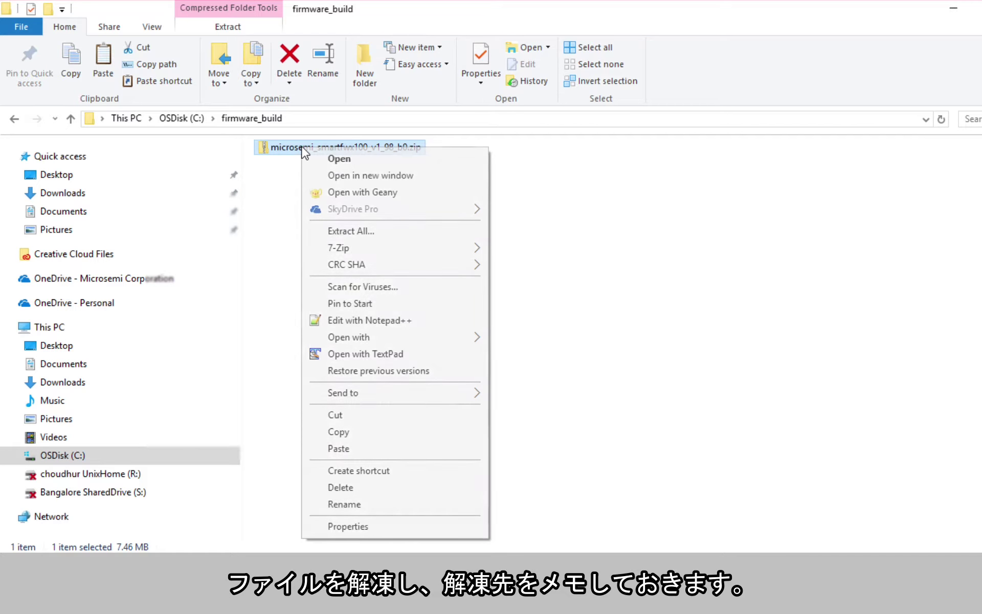
left_click(358, 231)
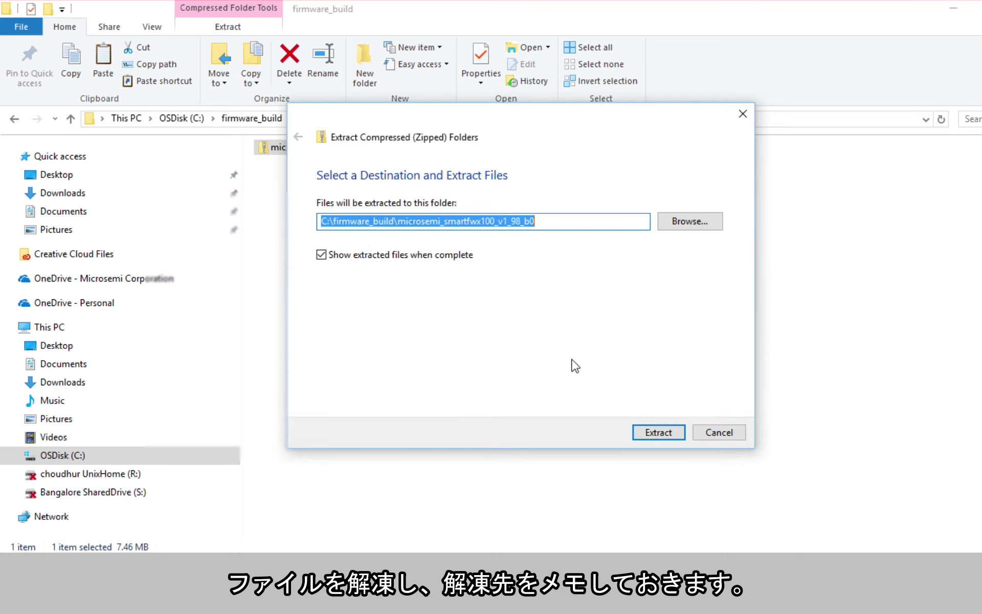
left_click(649, 430)
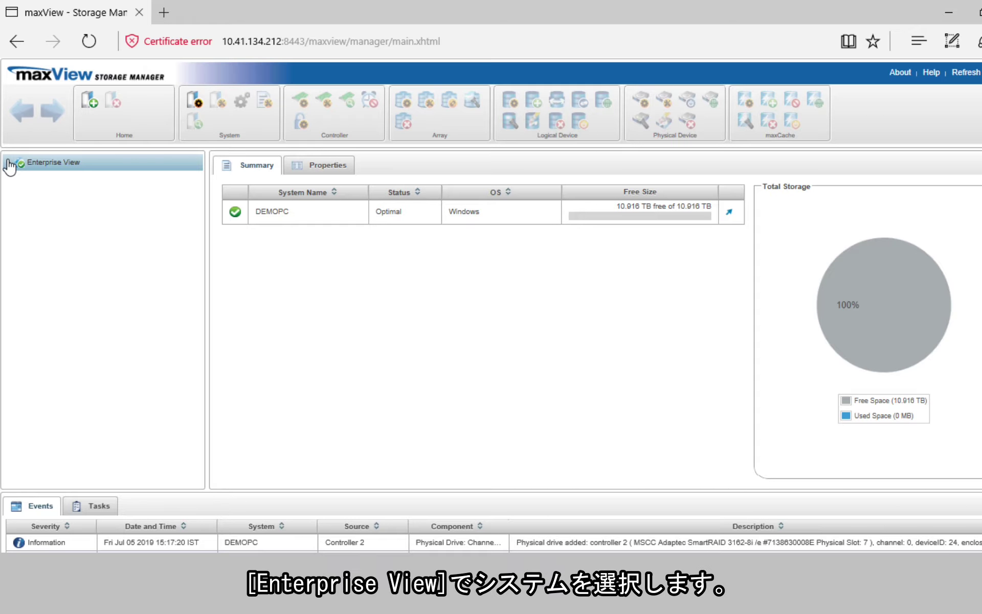
Select DEMOPC in the Enterprise View tree and launch the Firmware Update wizard
left_click(9, 165)
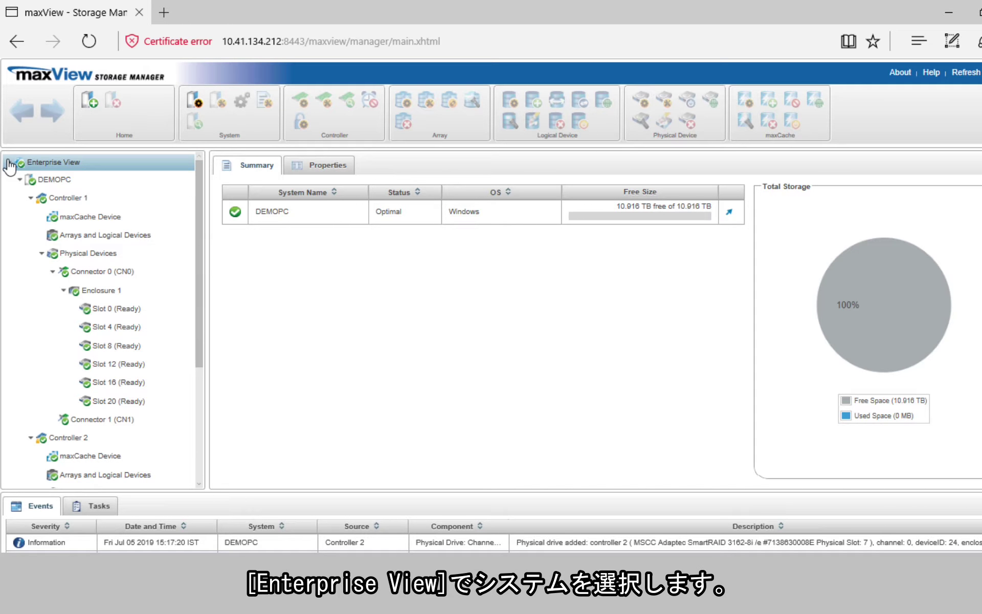
left_click(80, 182)
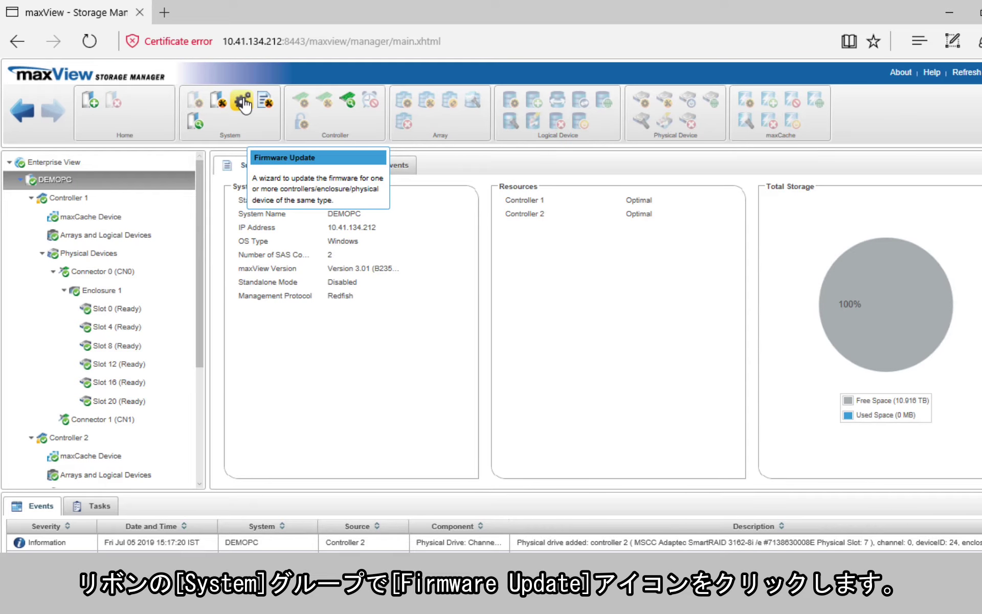
left_click(245, 105)
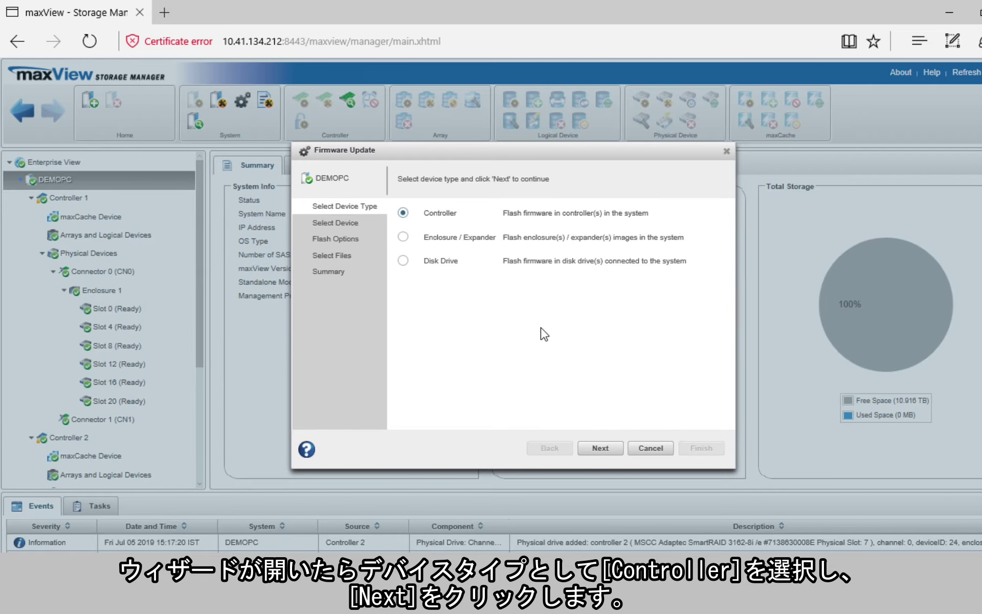
Keep Controller as the device type and mark Controller 1 for the update
left_click(598, 444)
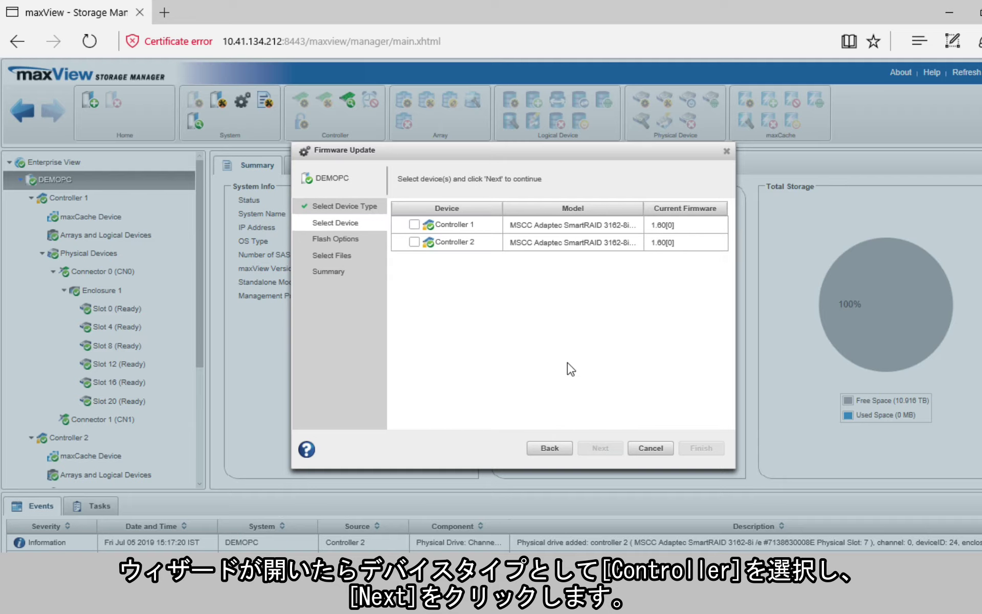
left_click(414, 225)
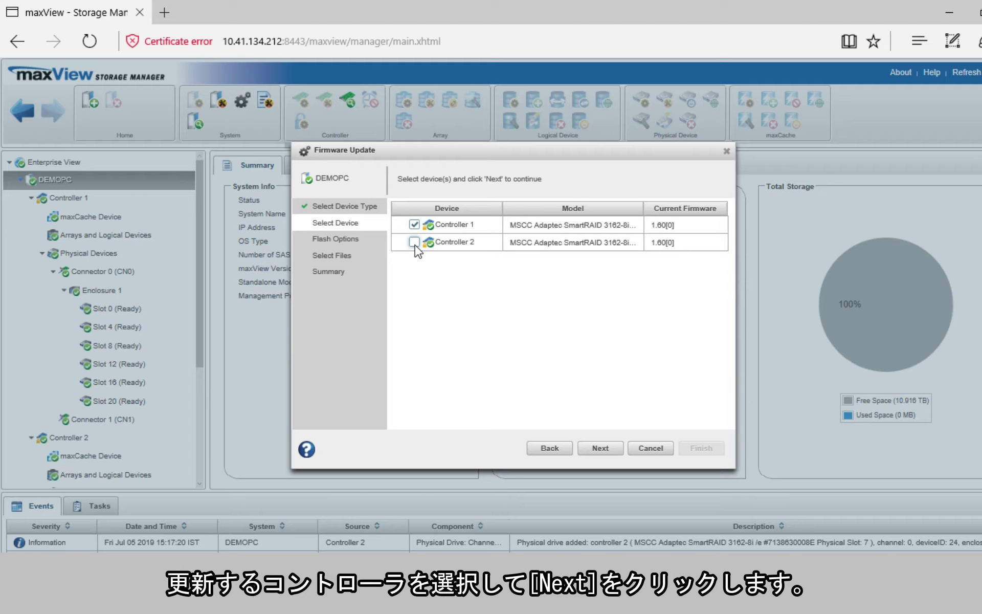
left_click(607, 450)
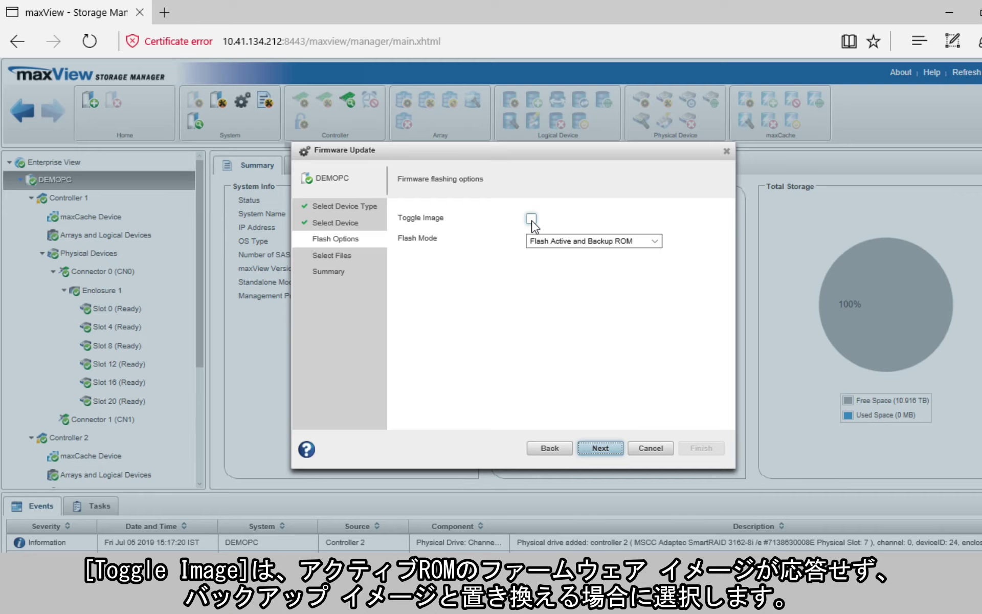
Set Flash Mode to Flash Active and Backup ROM, leaving Toggle Image off
left_click(654, 242)
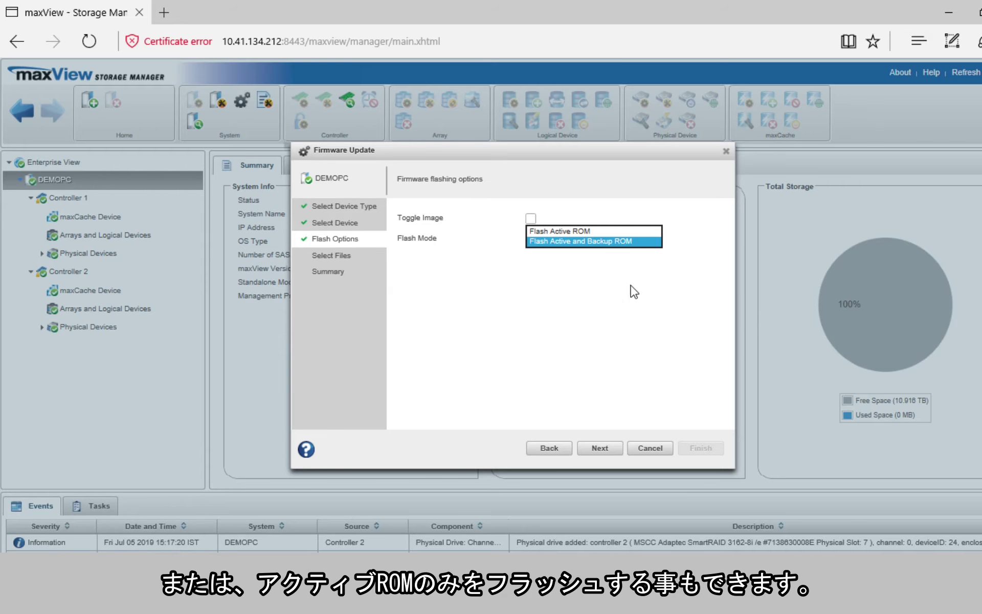
left_click(613, 333)
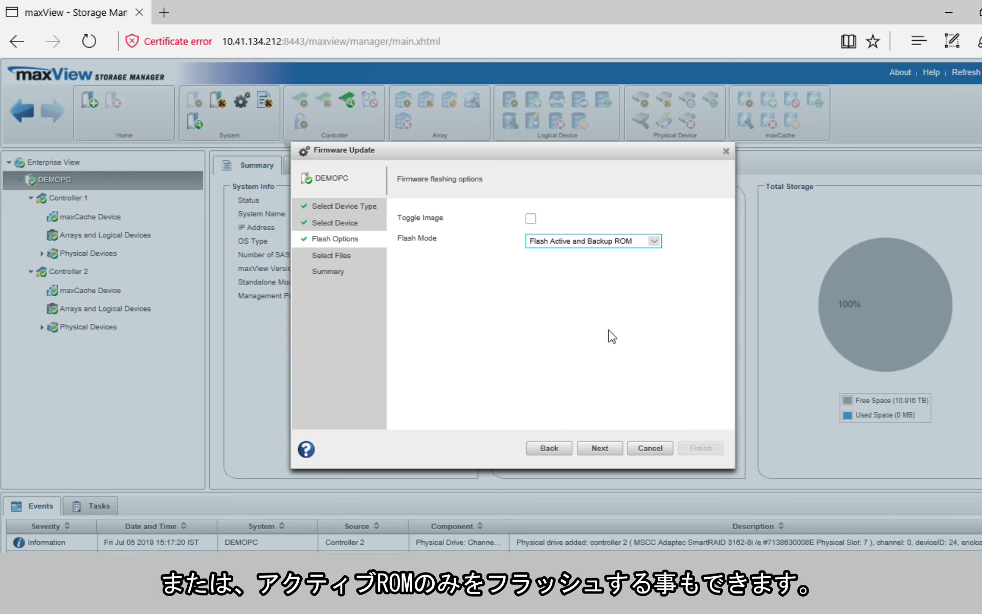
left_click(599, 449)
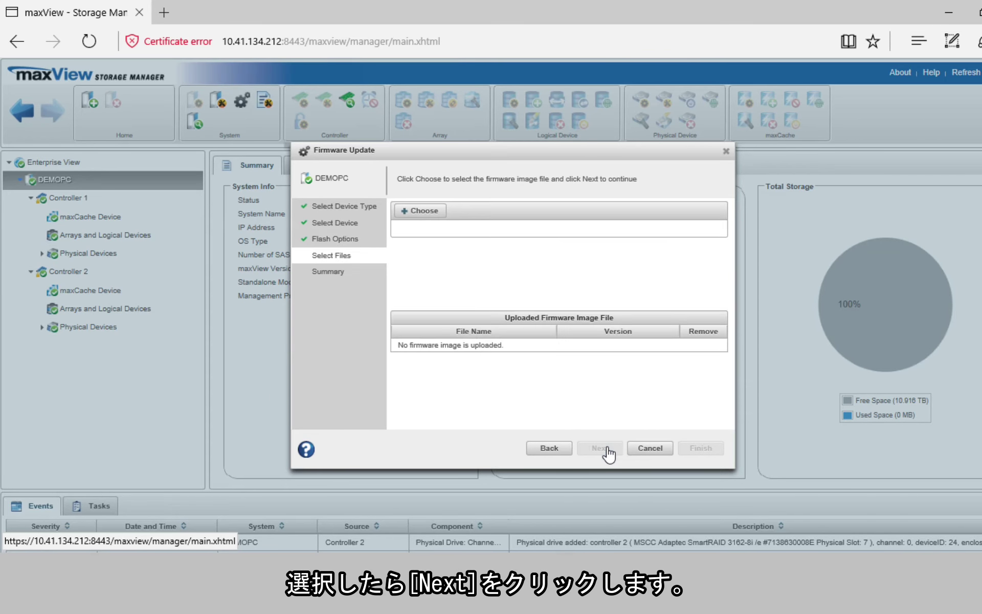
Upload SmartFWx100.bin from the extracted folder as the firmware image
left_click(430, 217)
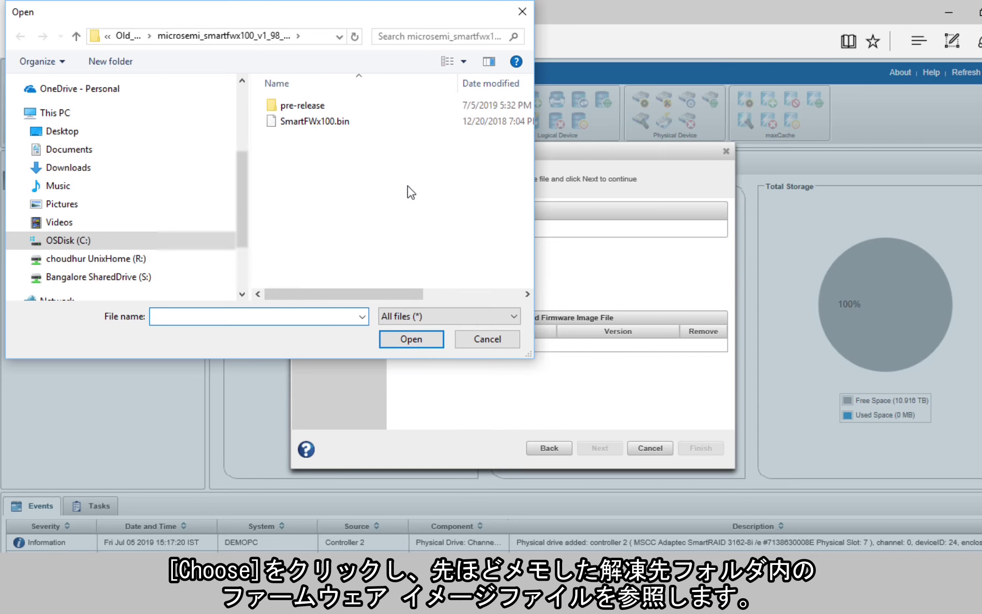
left_click(314, 123)
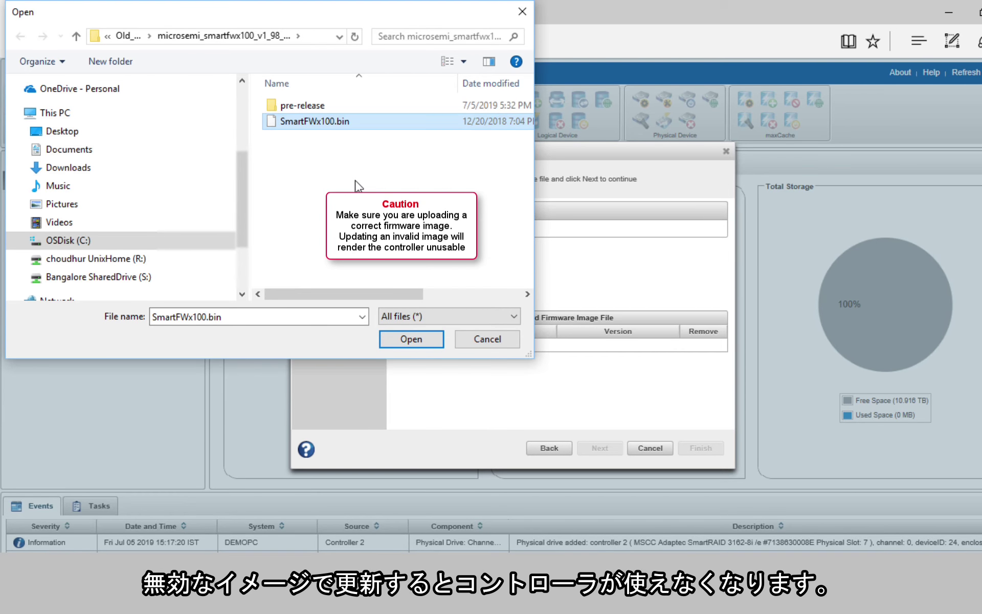
left_click(431, 337)
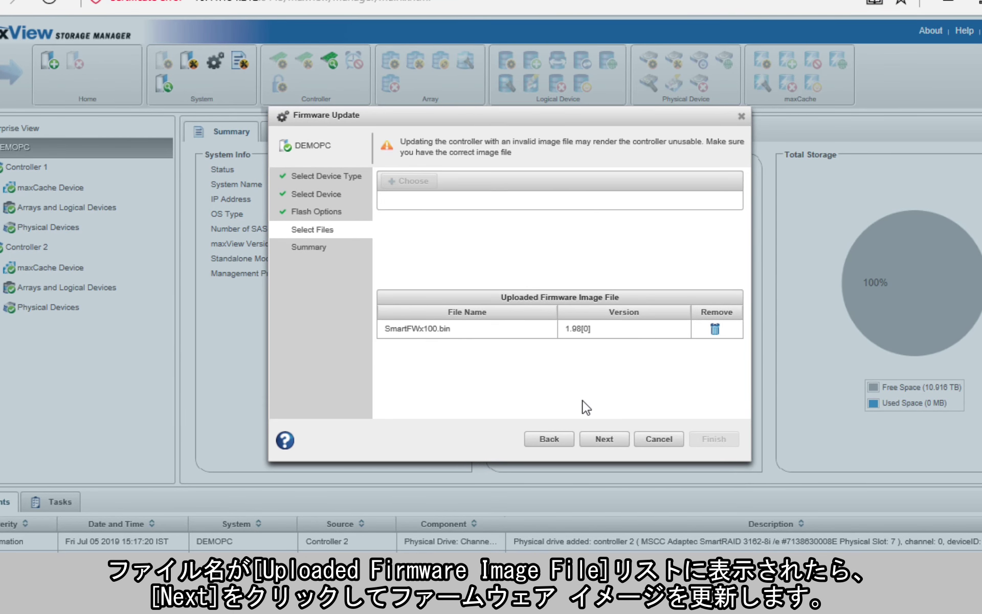
Review the summary and flash Controllers 1 and 2 from 1.60[0] to 1.98[0]
left_click(609, 441)
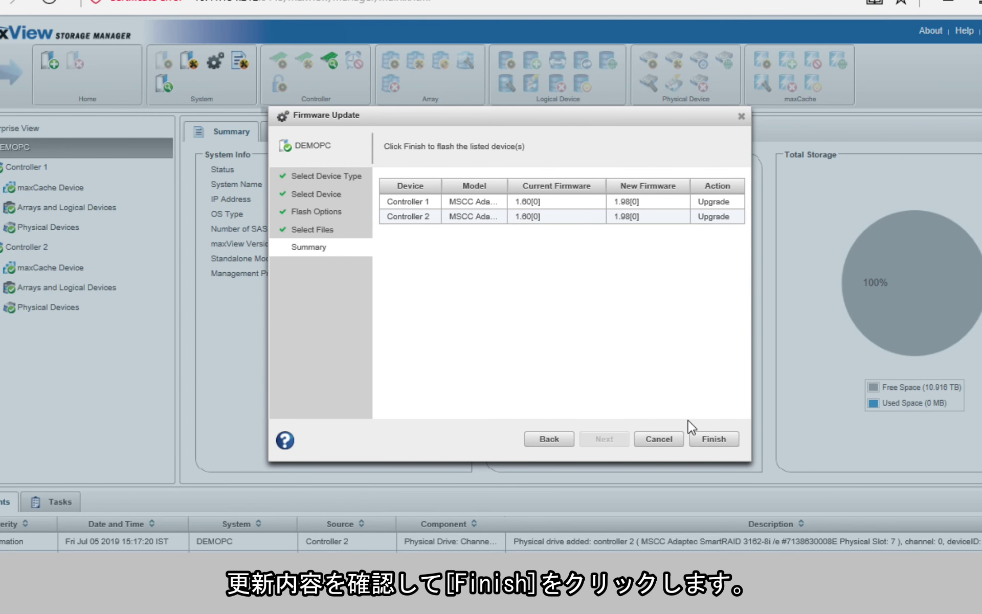
left_click(722, 437)
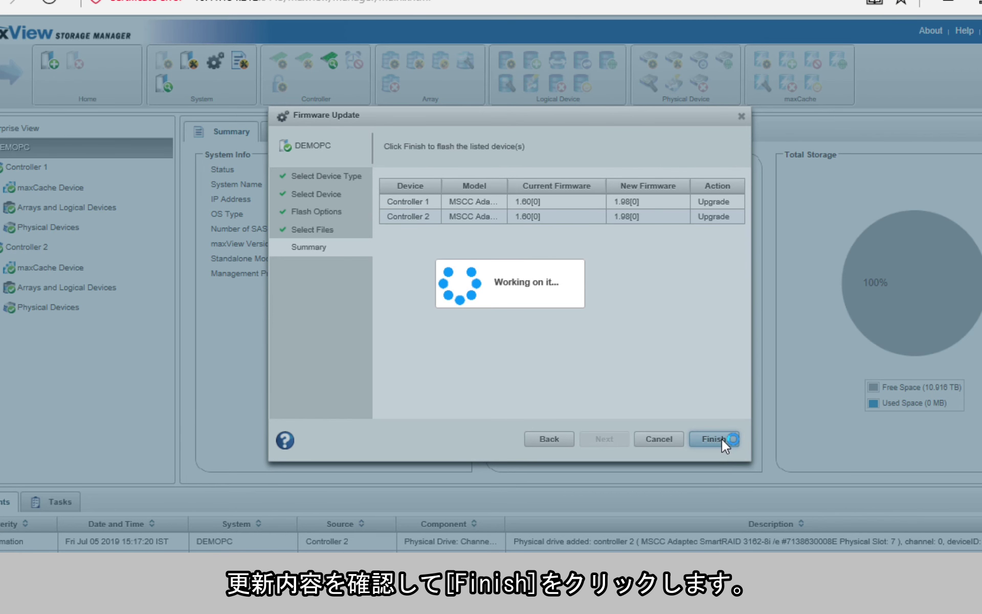